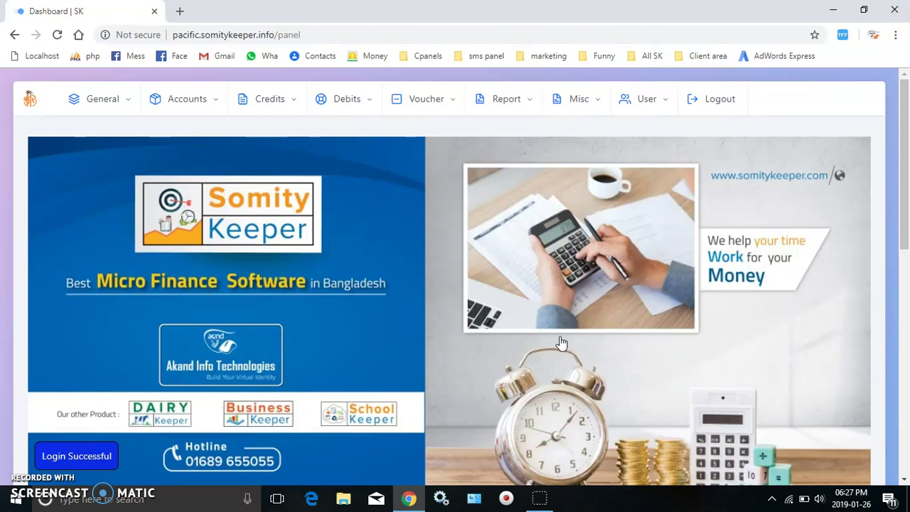
- Open the list of all loan accounts and examine the listed loan's duration and installment count
click(202, 98)
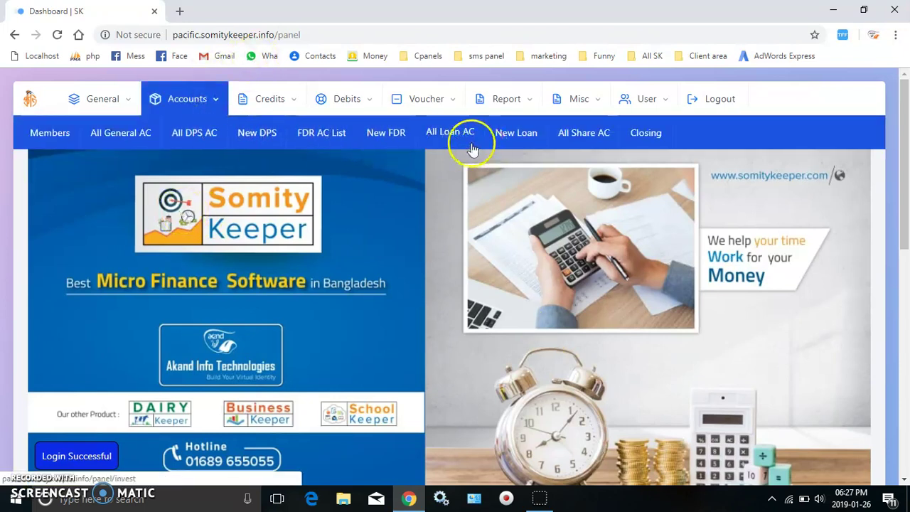
click(446, 139)
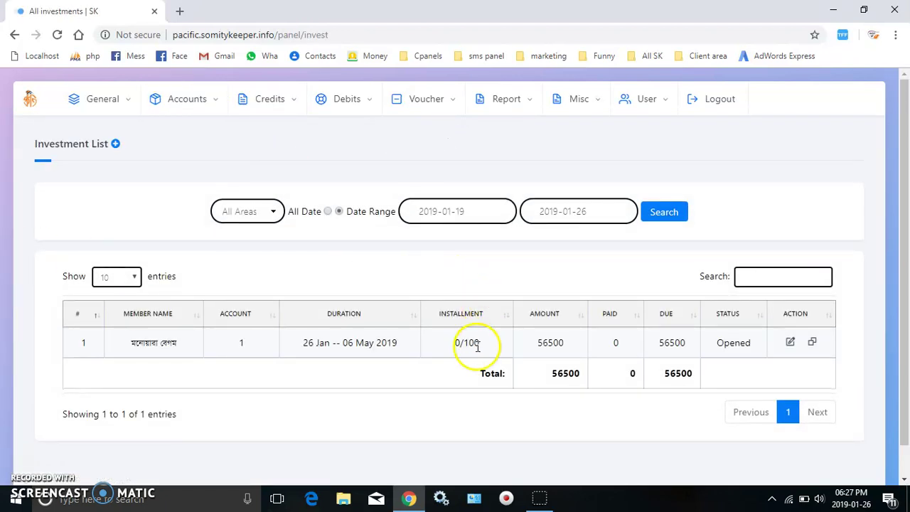
click(189, 106)
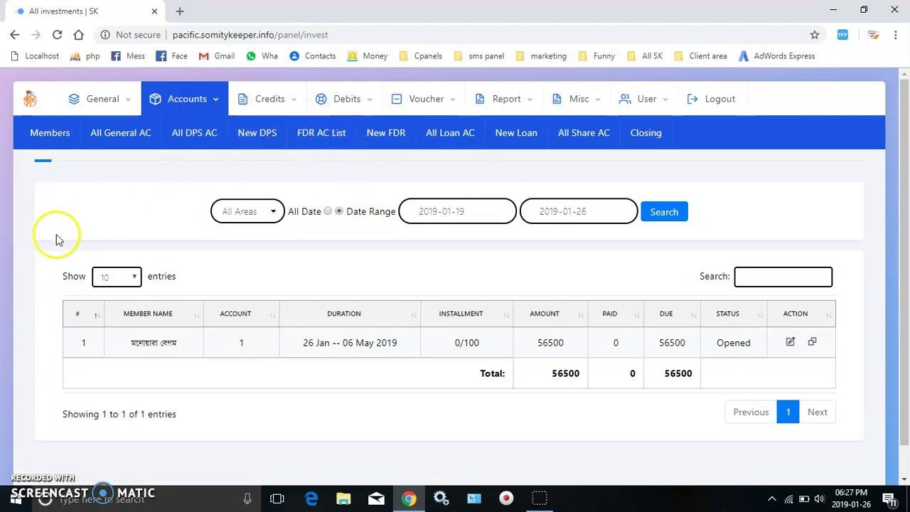
click(218, 100)
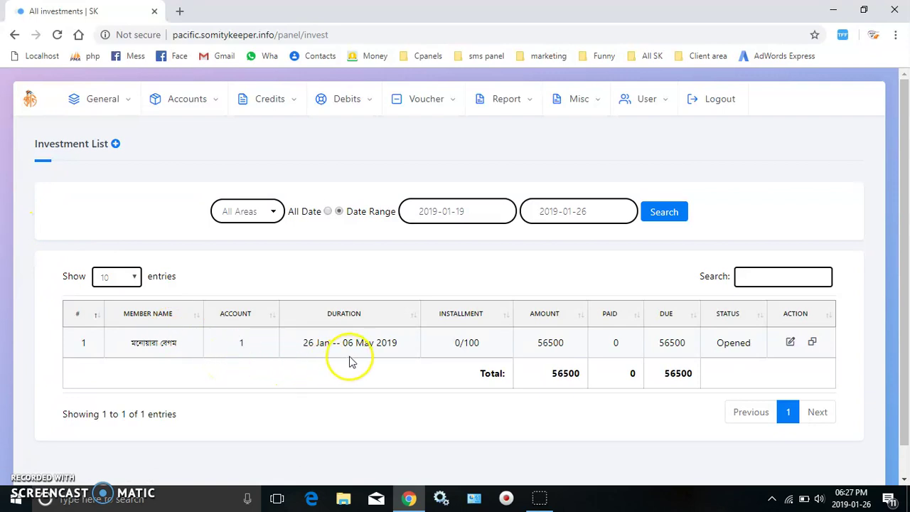
click(465, 344)
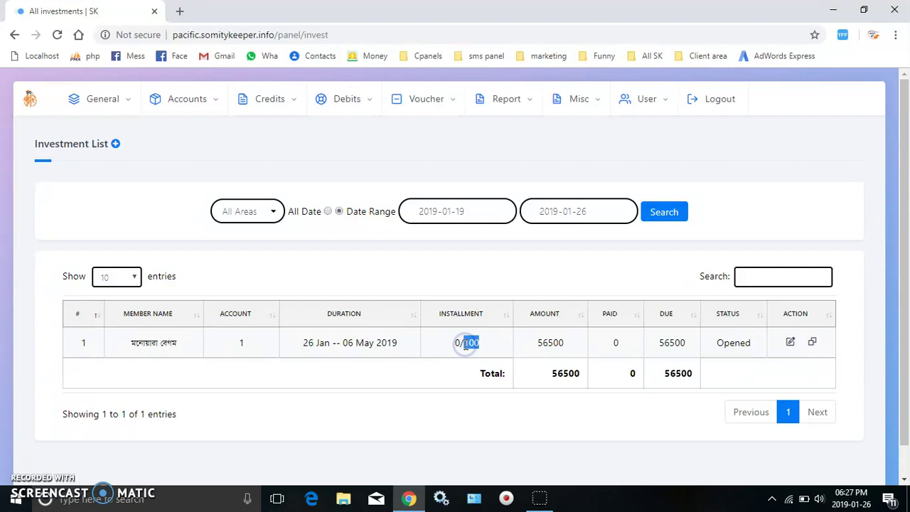
click(470, 403)
- Open installment collection and search for the member by account number
click(283, 105)
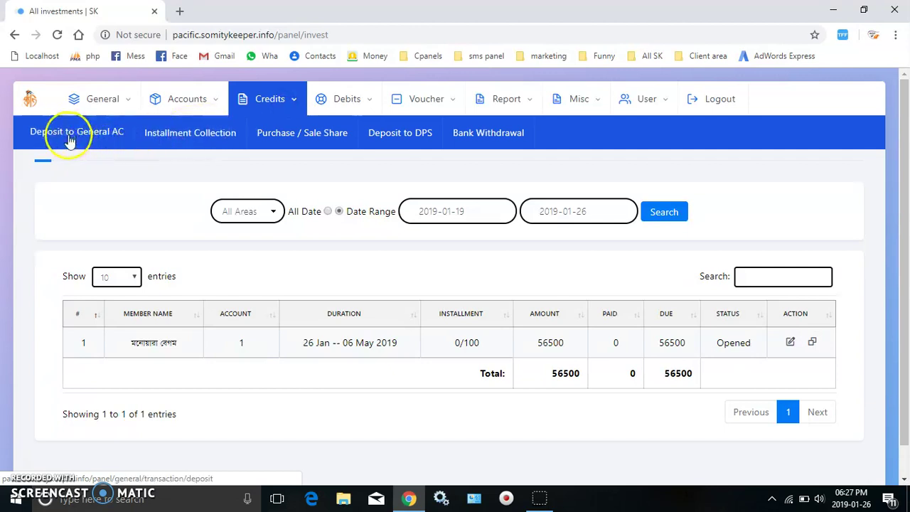
click(194, 144)
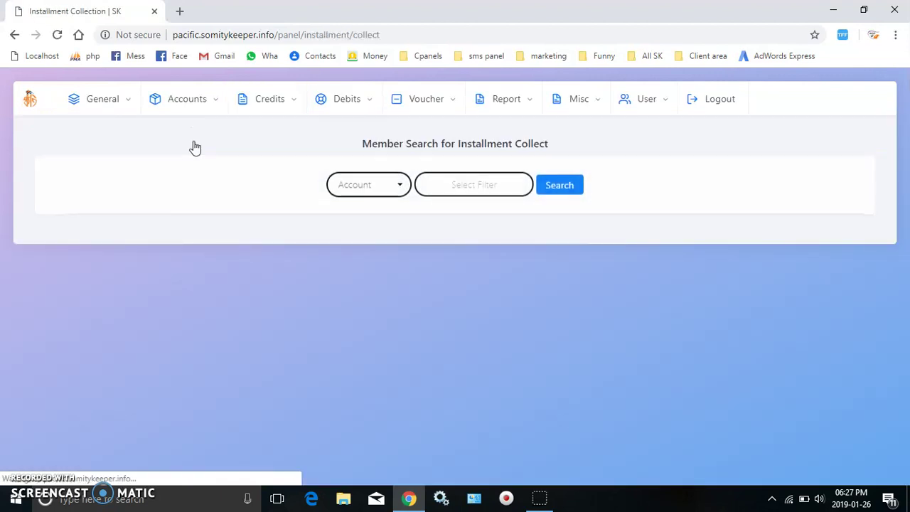
click(471, 189)
click(427, 217)
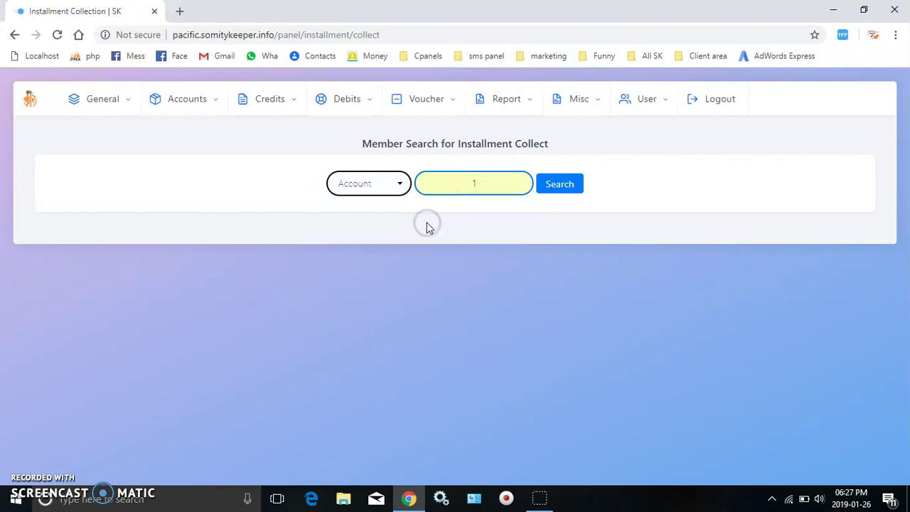
key(Return)
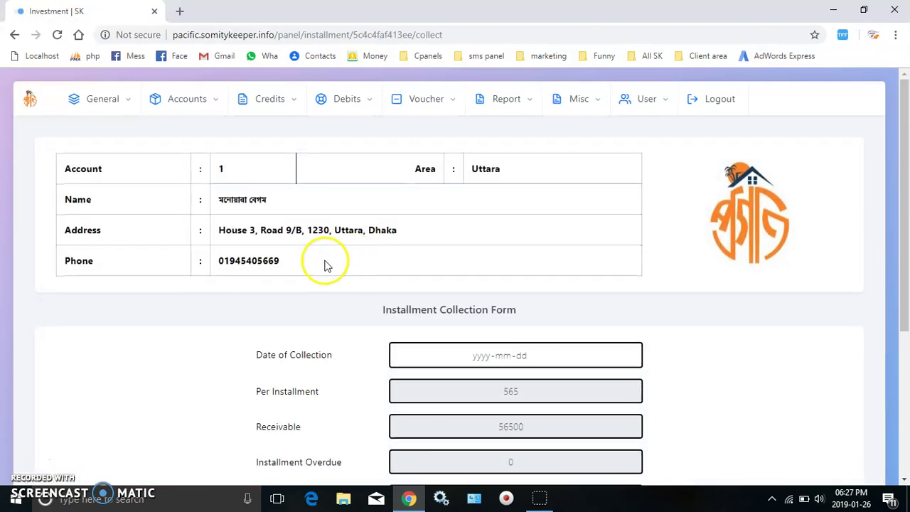
- Examine the installment collection form's fields, from the collection date and per-installment amount to the overdue, due and today's received amounts
scroll(224, 311, down, 3)
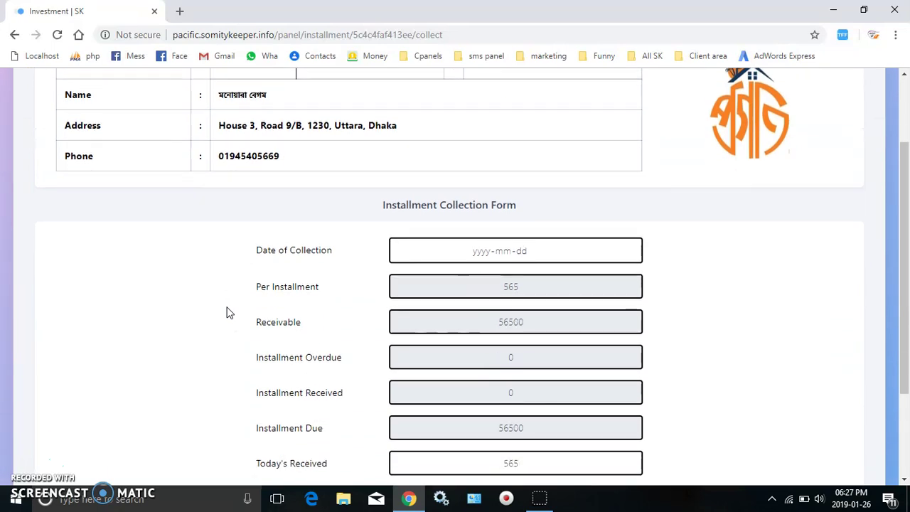
scroll(227, 313, down, 3)
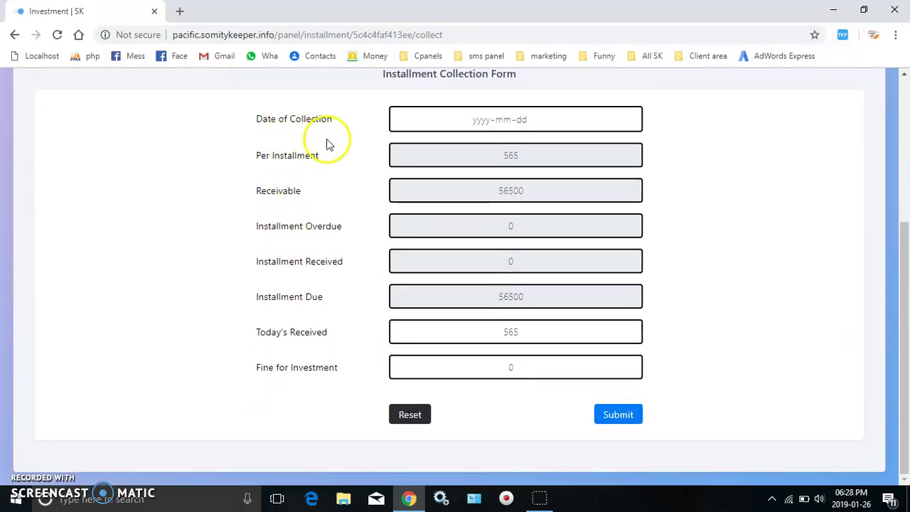
mouse_move(637, 121)
click(677, 126)
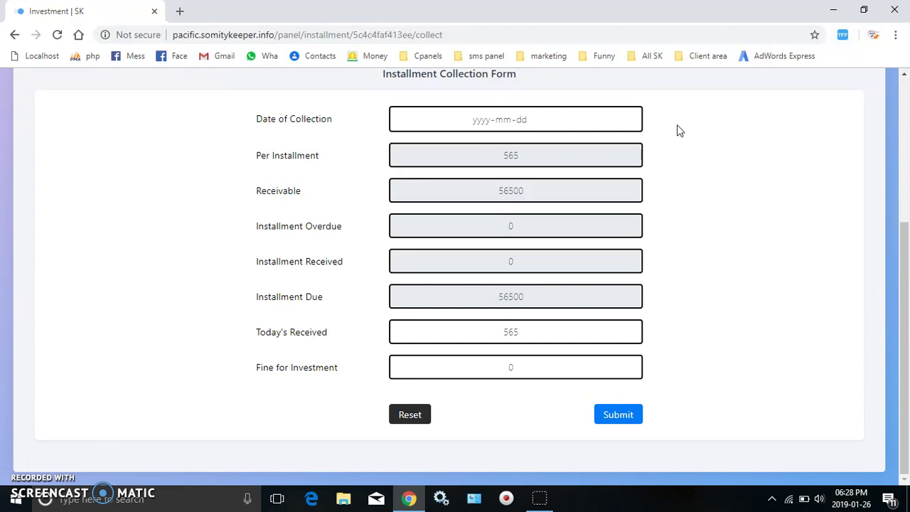
click(625, 122)
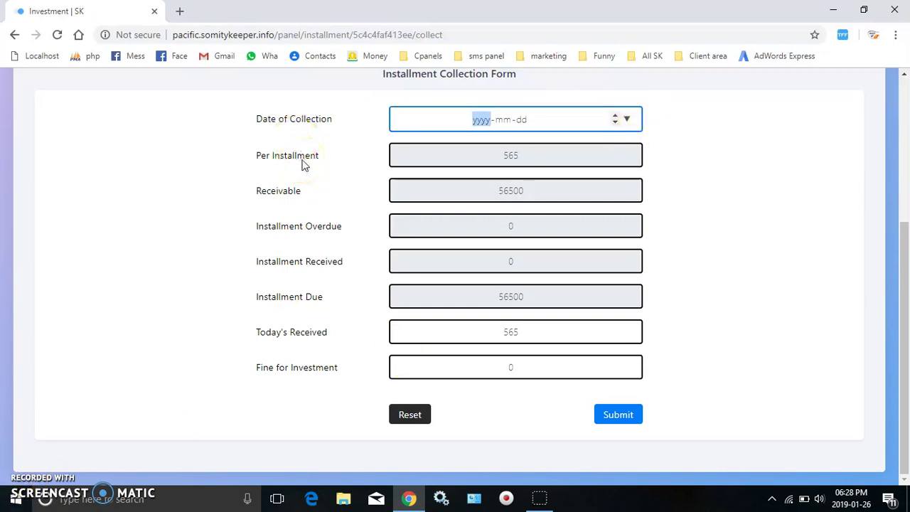
click(512, 154)
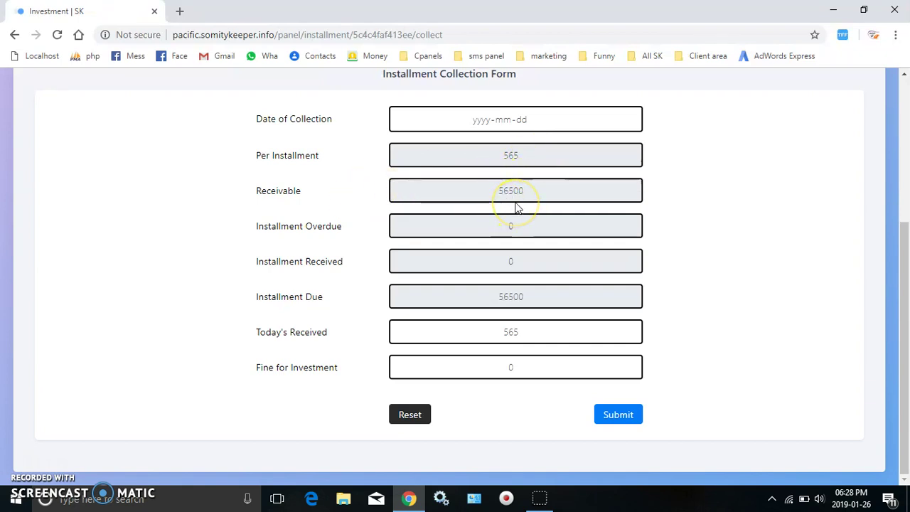
double_click(325, 226)
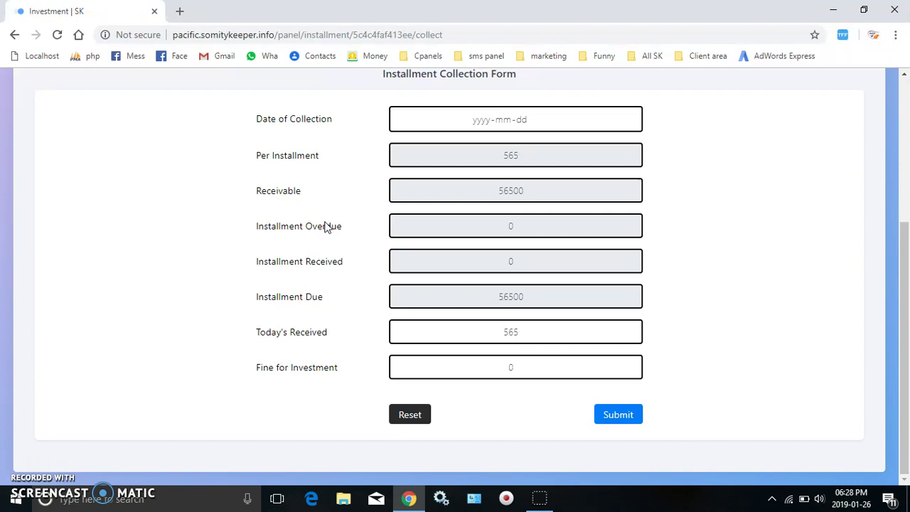
click(326, 227)
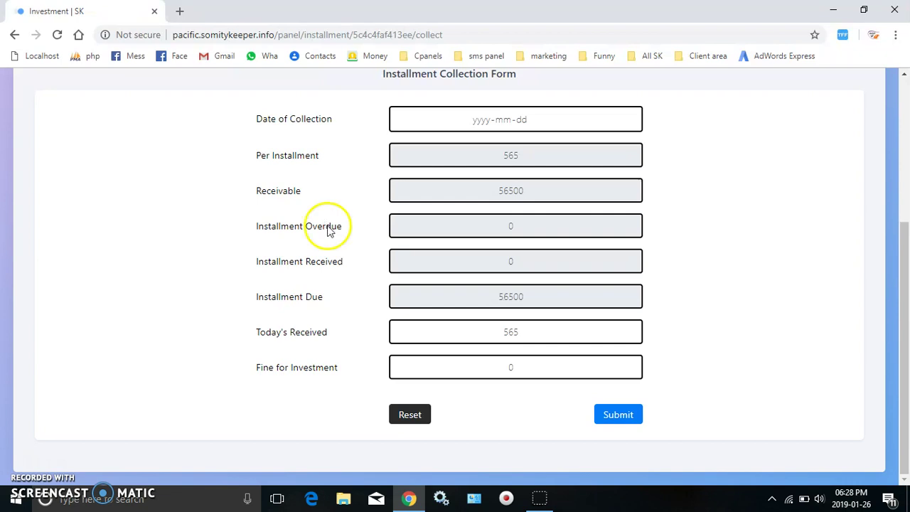
click(504, 221)
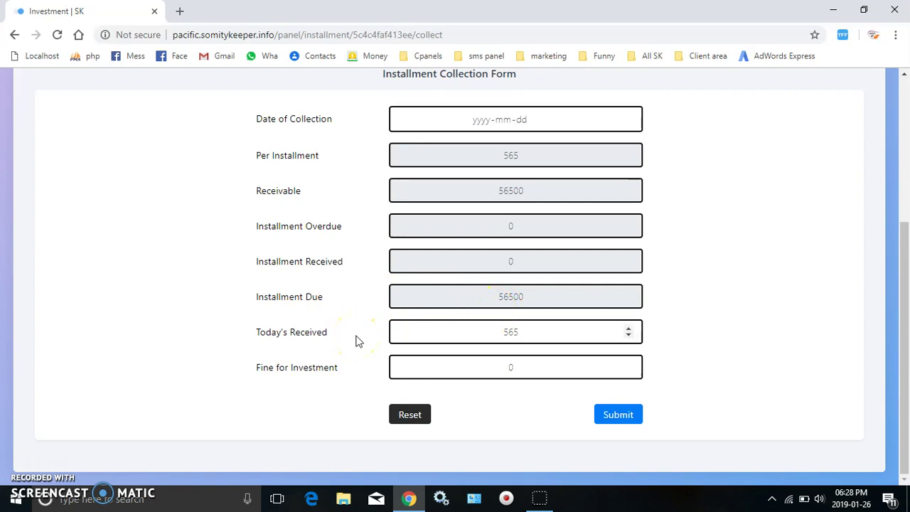
- Set today's received amount to 300, submit the installment collection and confirm it
click(558, 336)
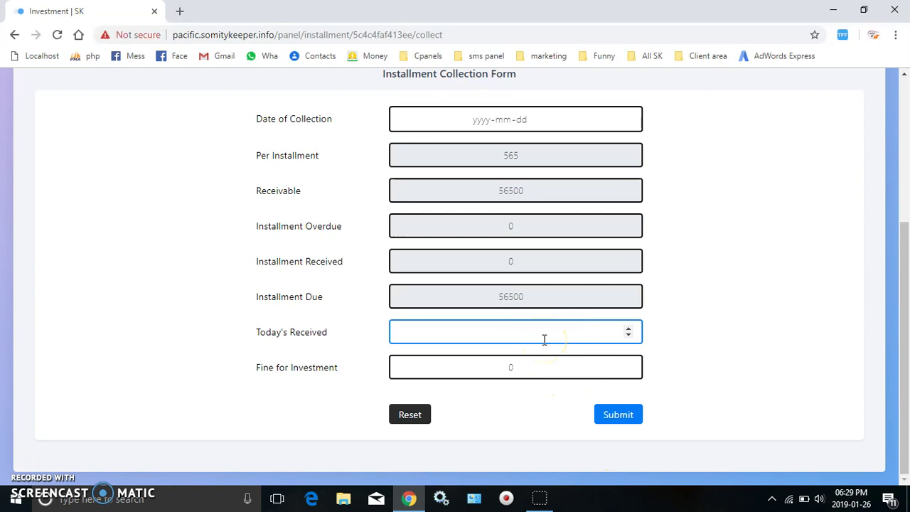
text(000)
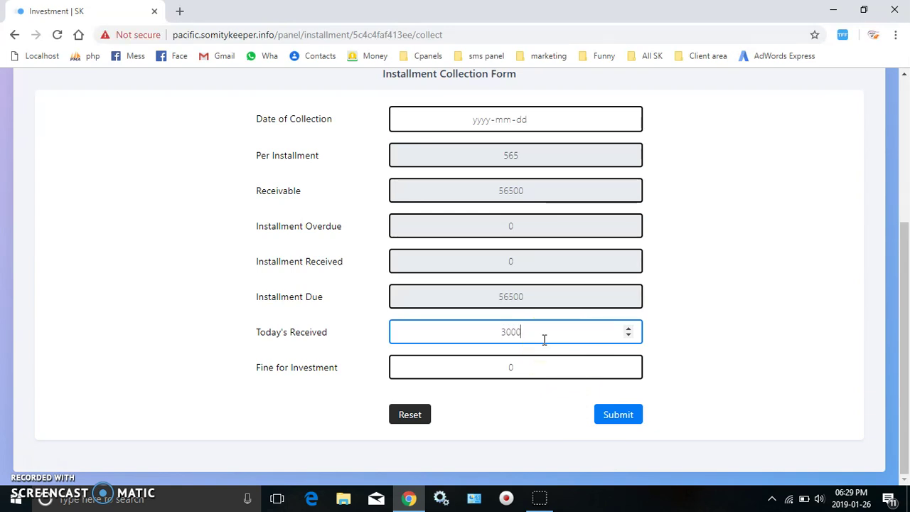
click(690, 344)
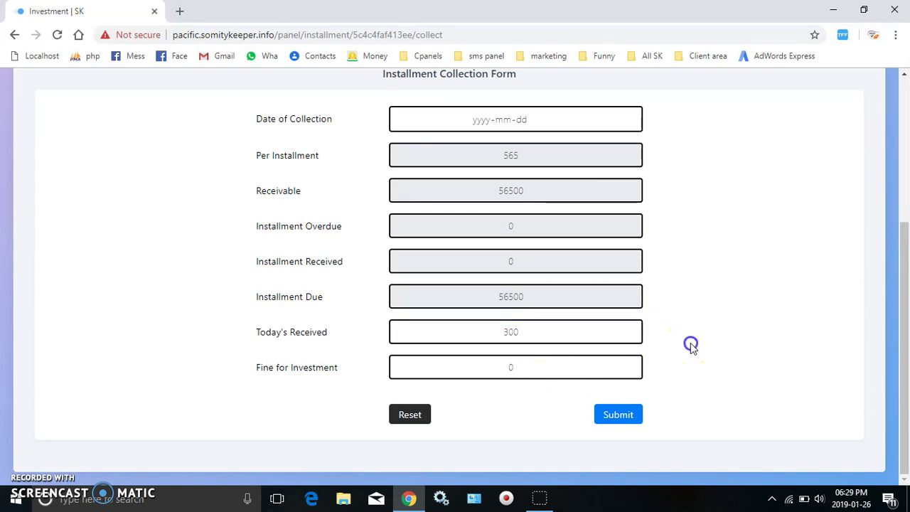
click(623, 424)
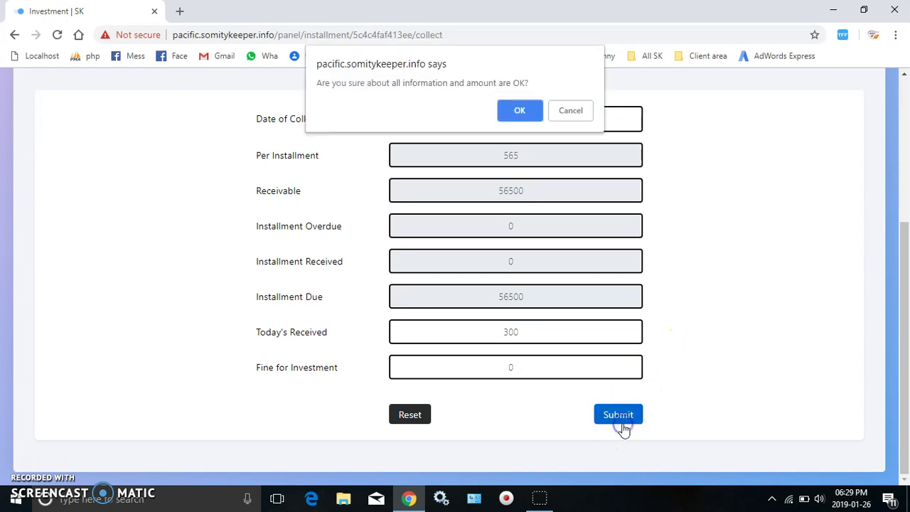
key(Return)
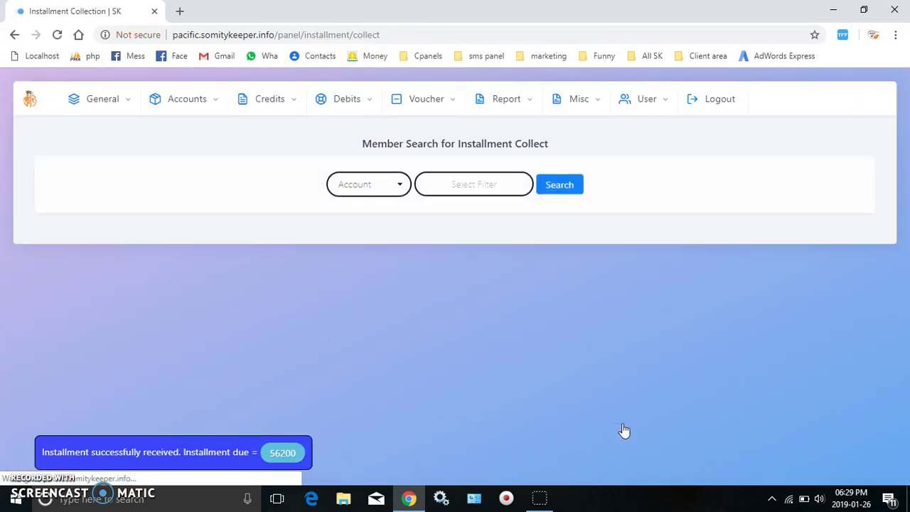
click(32, 448)
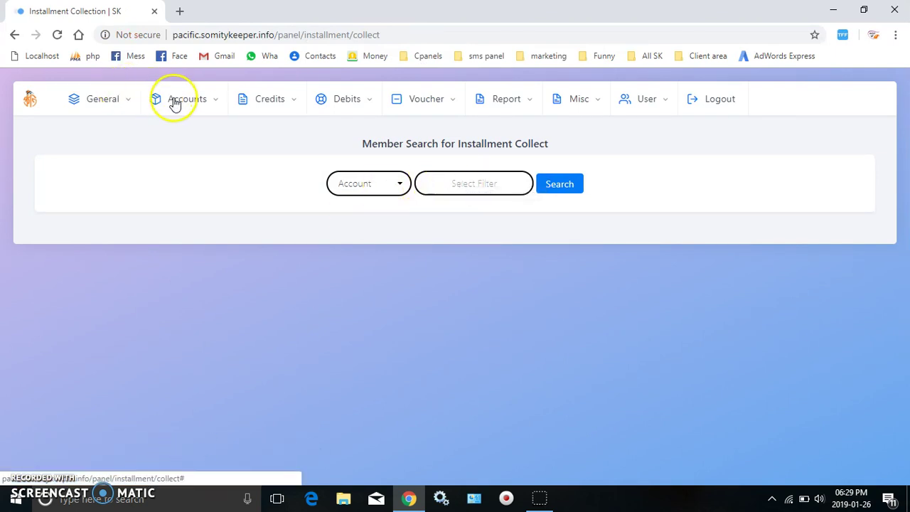
- Open the list of all loan accounts and check the loan's paid and due amounts
click(202, 103)
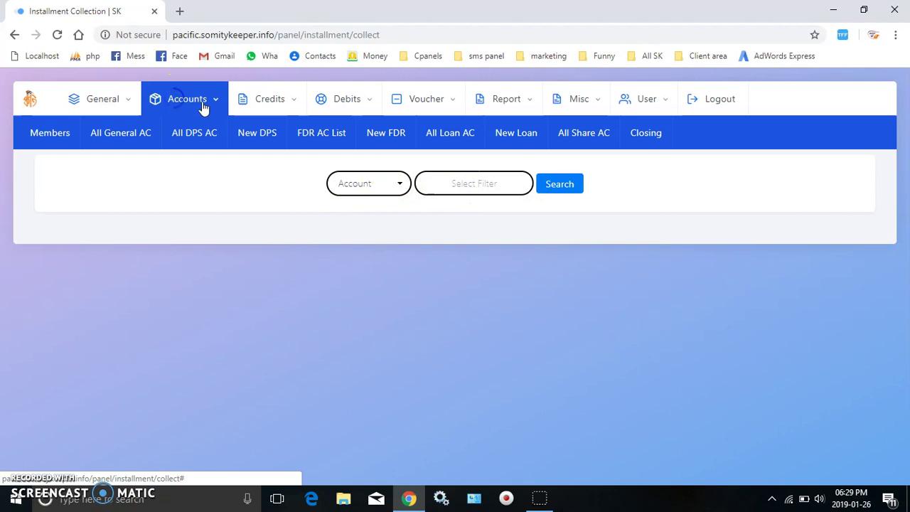
click(445, 142)
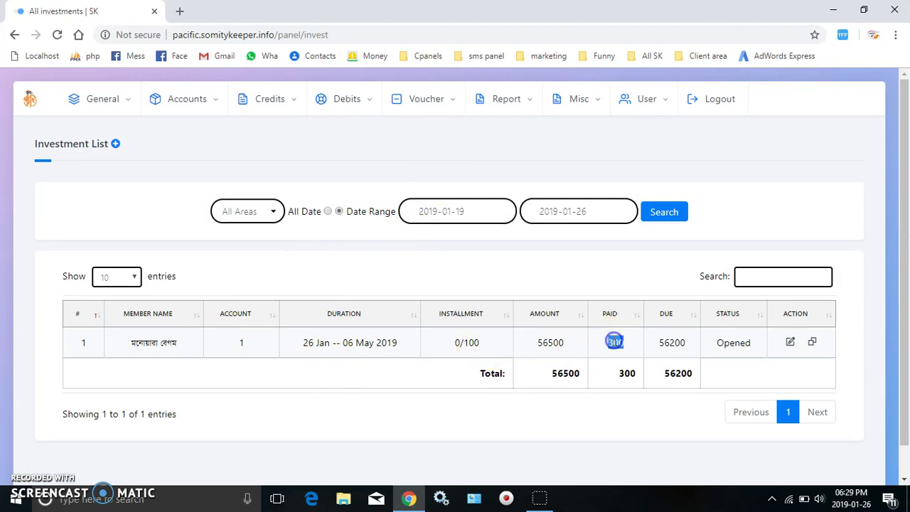
click(684, 337)
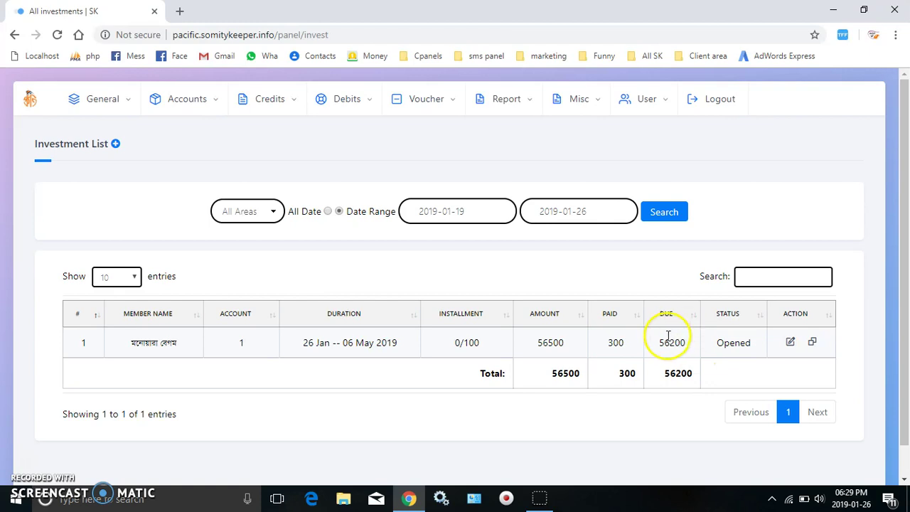
double_click(669, 340)
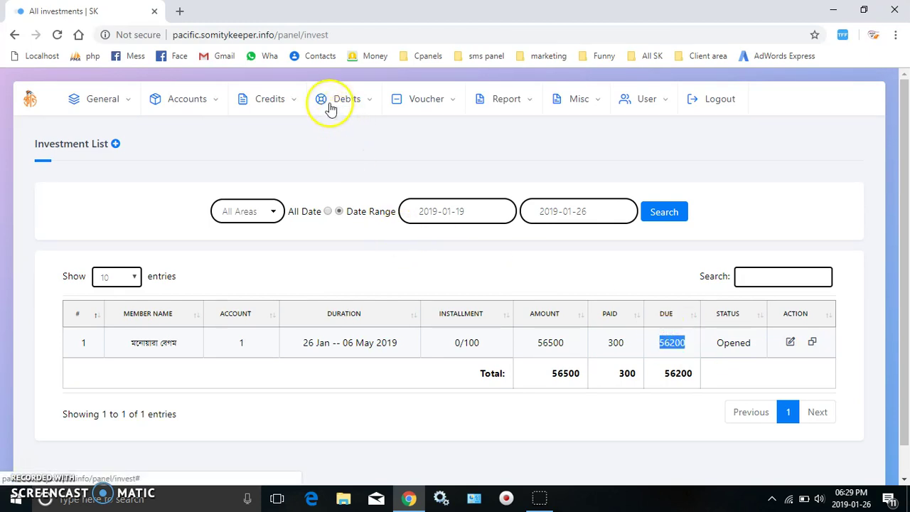
- Return to installment collection and bring up the same member's collection form by account number
click(274, 101)
click(188, 134)
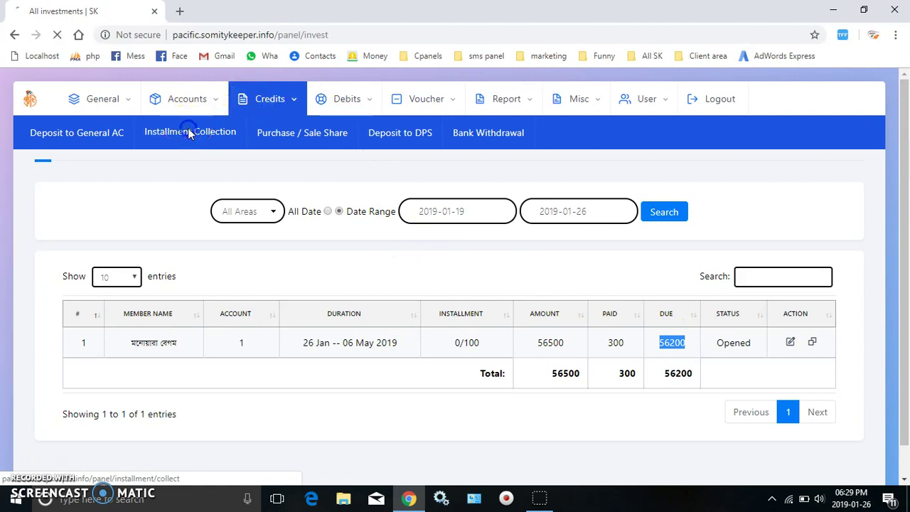
click(475, 186)
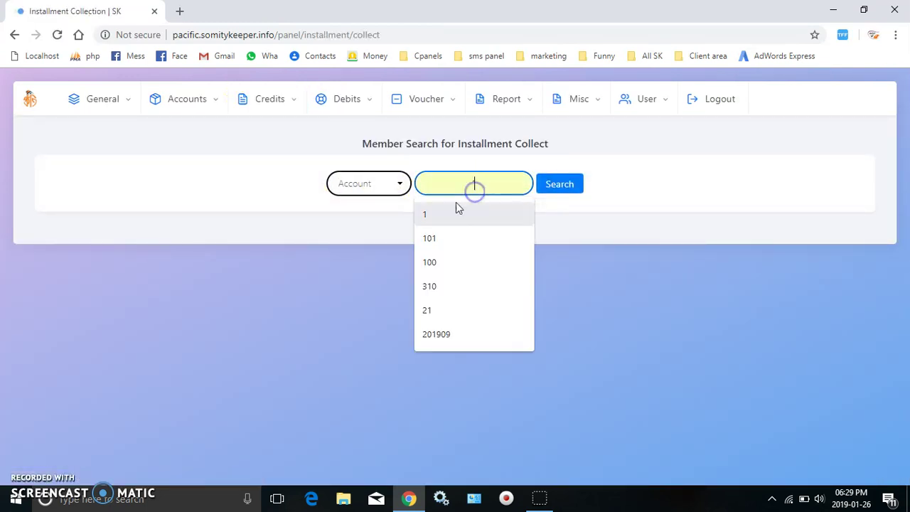
click(427, 216)
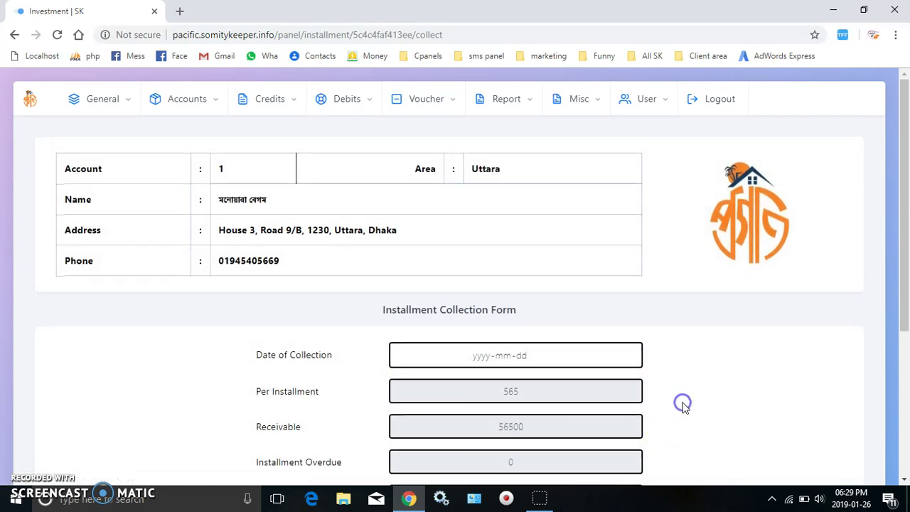
- Record a second collection with today's received amount set to 265, then submit and confirm it
scroll(682, 404, down, 3)
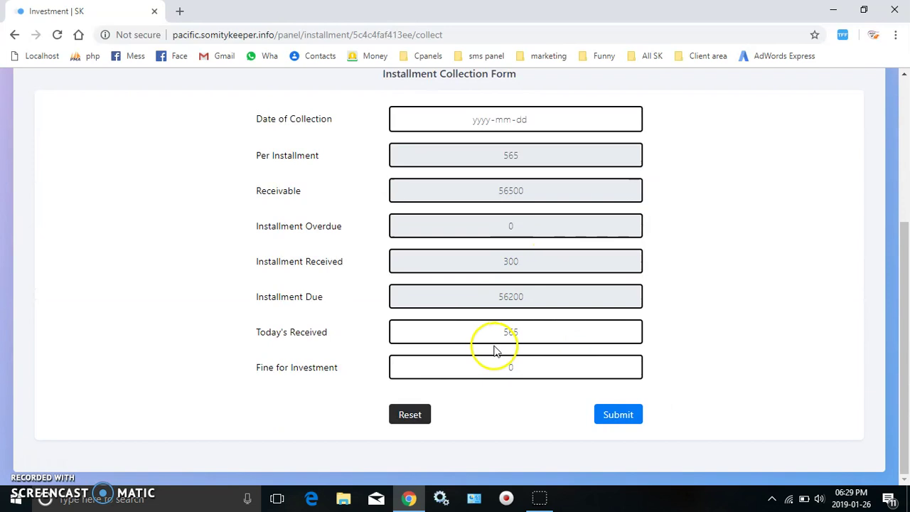
click(524, 333)
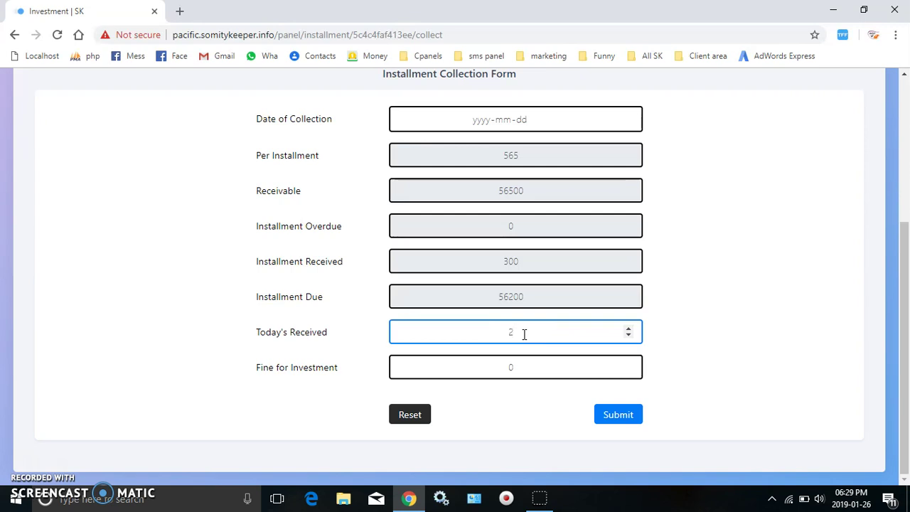
click(612, 418)
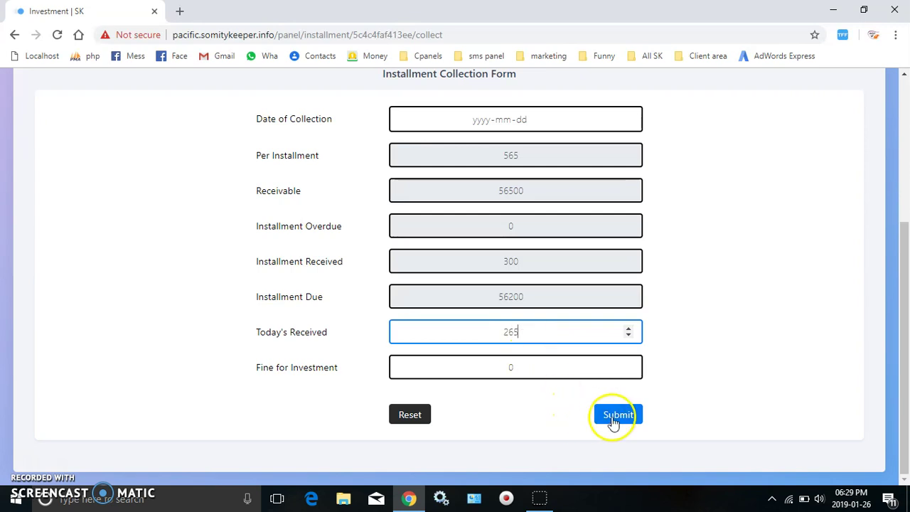
key(Return)
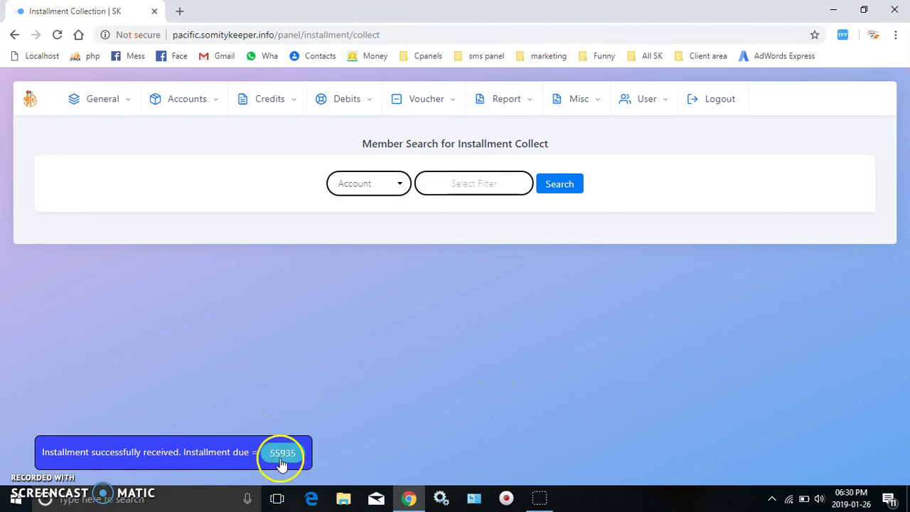
- Open the list of all loan accounts and generate the loan report for all areas and all dates
click(192, 97)
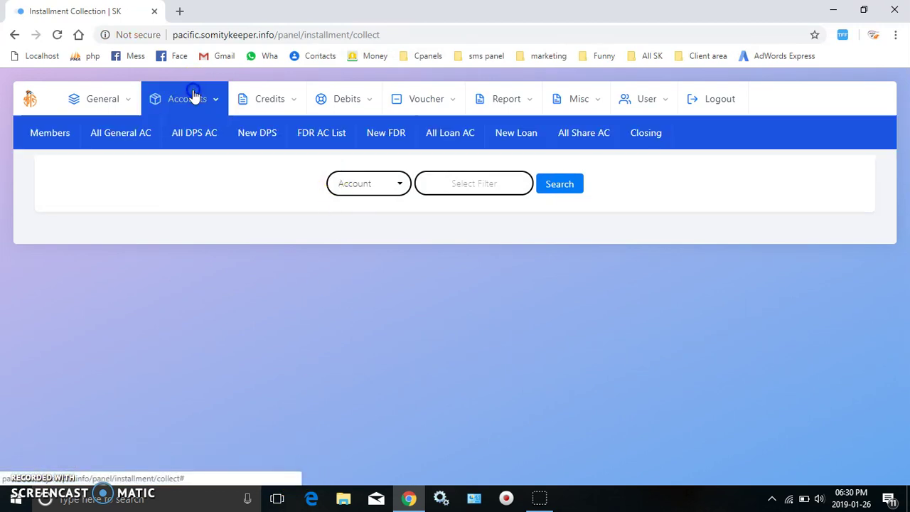
click(439, 139)
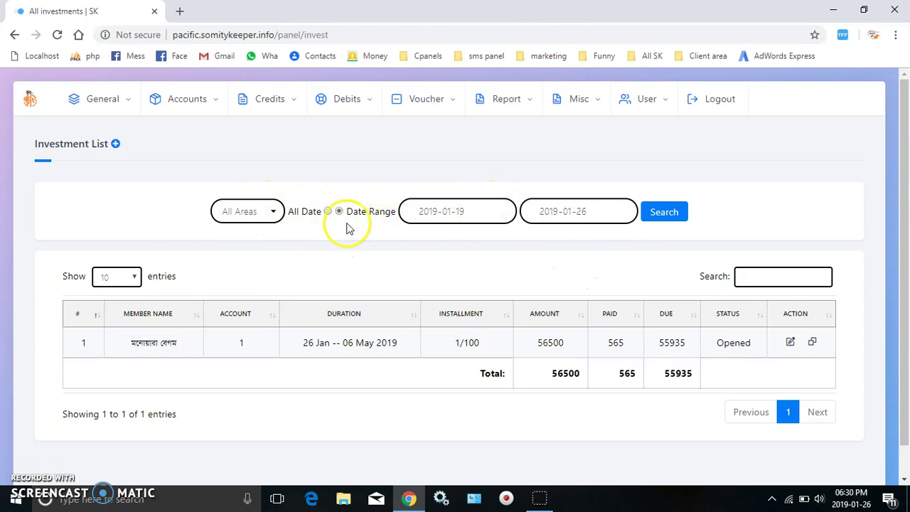
click(329, 212)
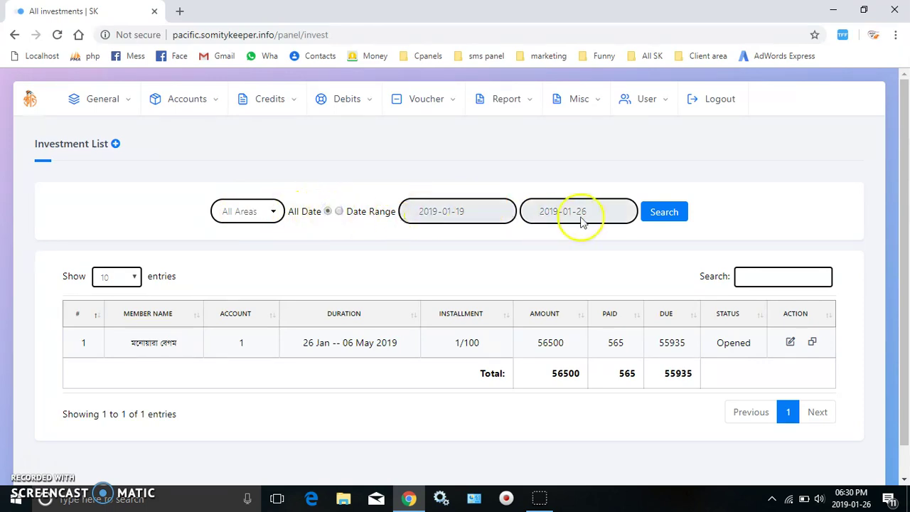
click(663, 215)
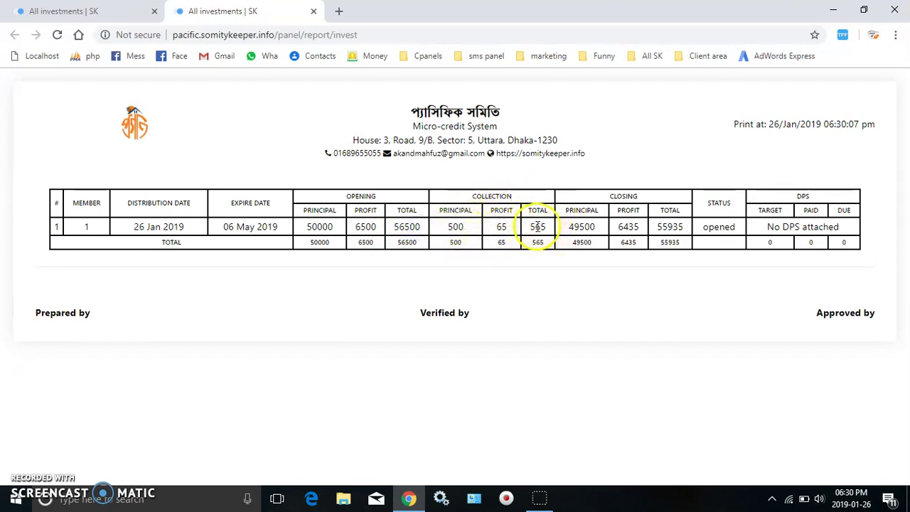
- Check the principal, profit and total amounts under Collection and Closing in the loan report
double_click(455, 226)
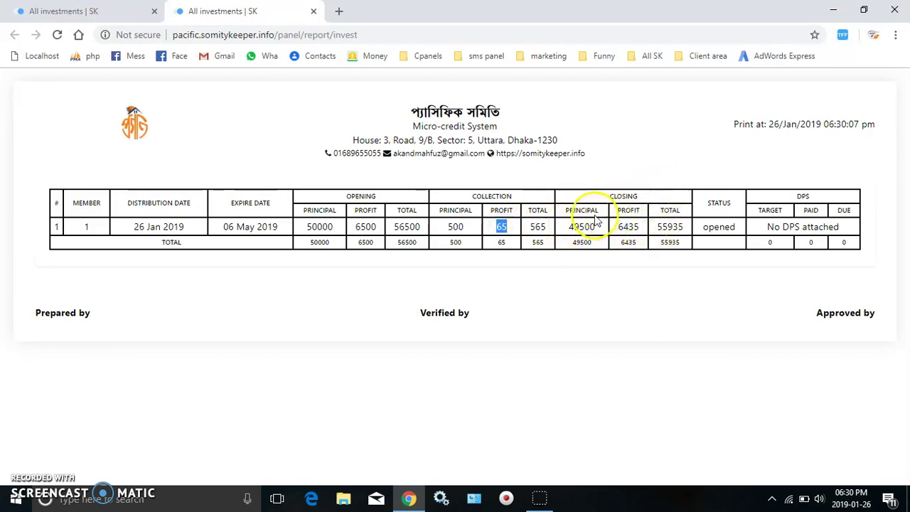
click(633, 226)
double_click(677, 237)
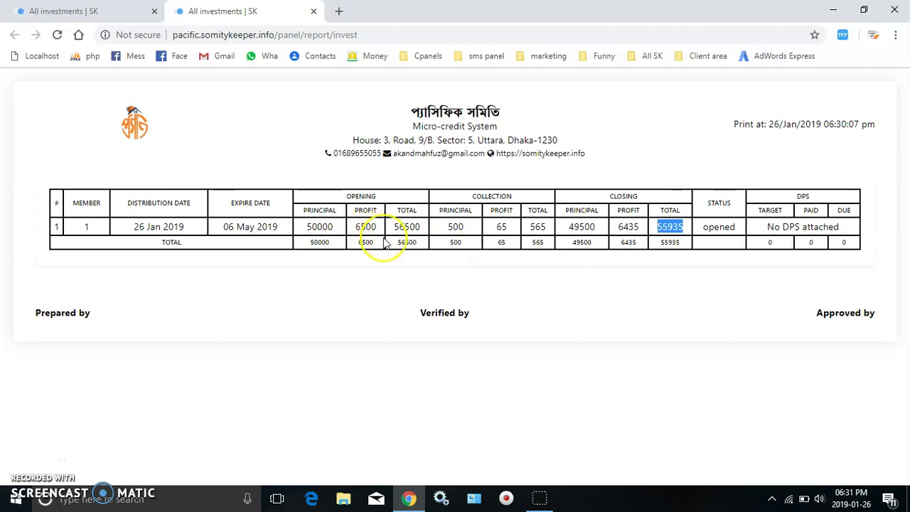
- Return to the investment list and generate the all-date loan report for the Tongi area
click(128, 11)
click(265, 220)
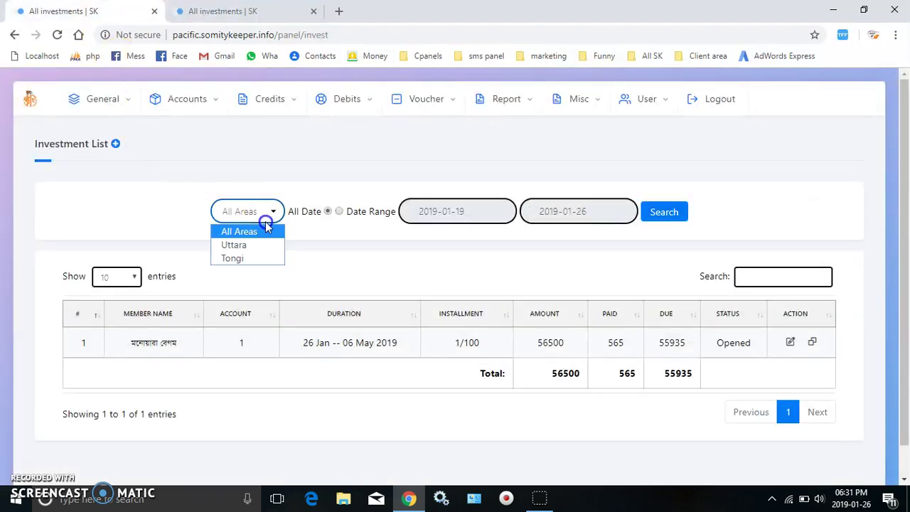
click(246, 260)
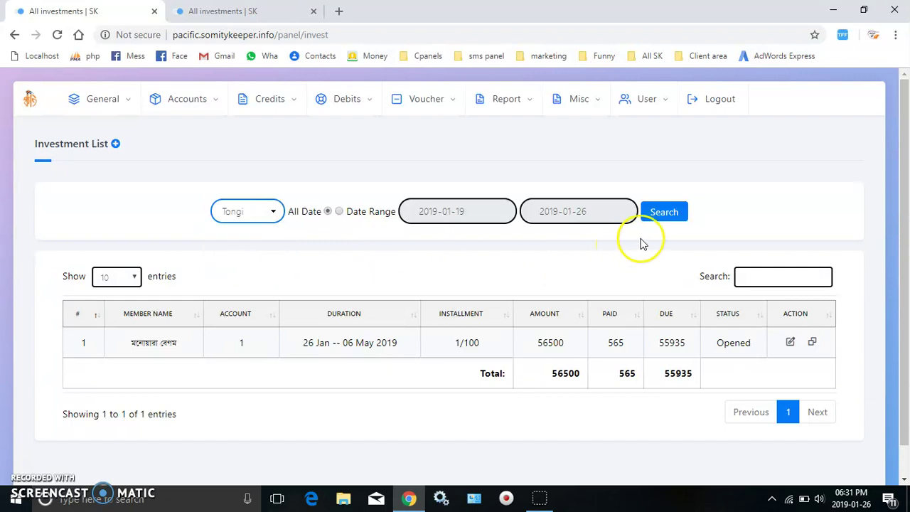
click(664, 213)
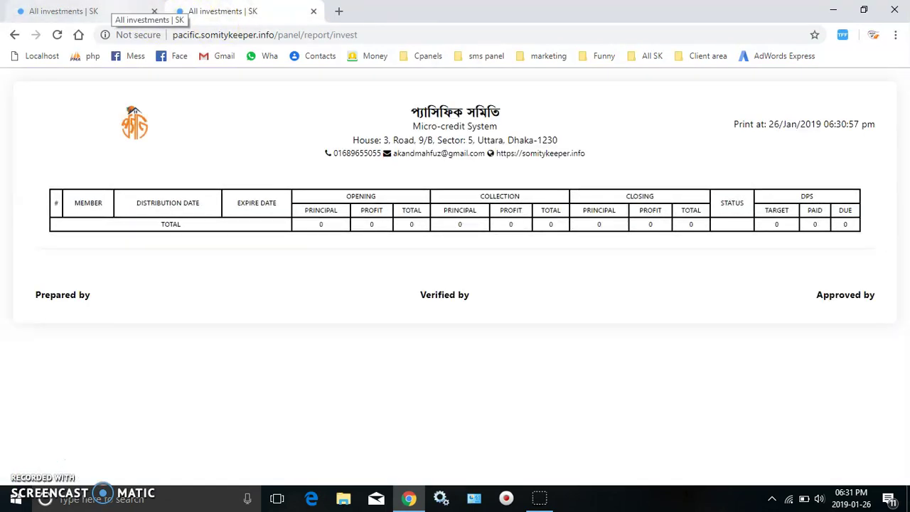
- Generate the all-date loan report for the Uttara area from the investment list, and close the report after viewing it
click(135, 11)
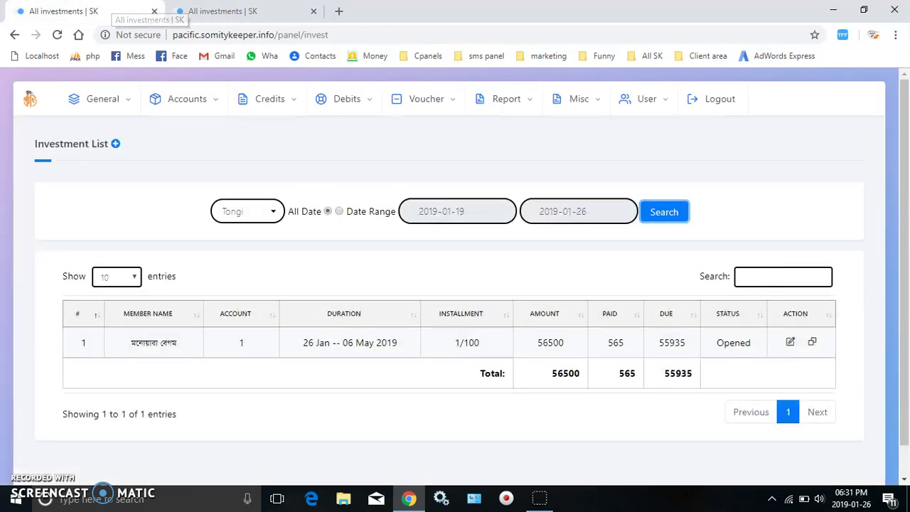
click(258, 211)
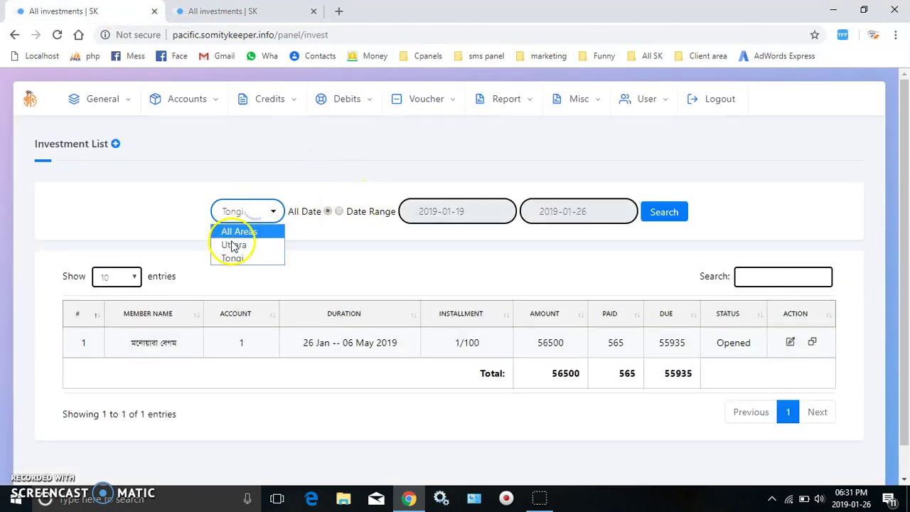
click(234, 245)
click(656, 214)
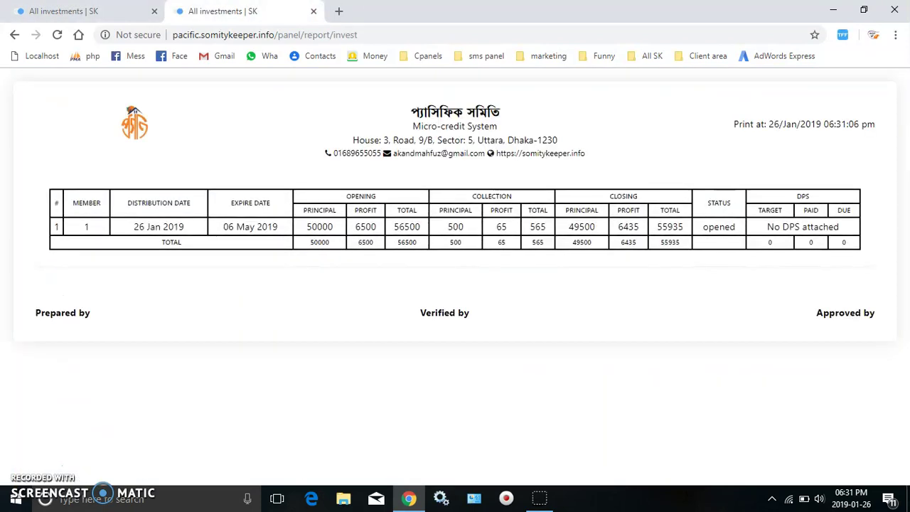
click(315, 14)
drag(90, 211, 8, 152)
click(3, 160)
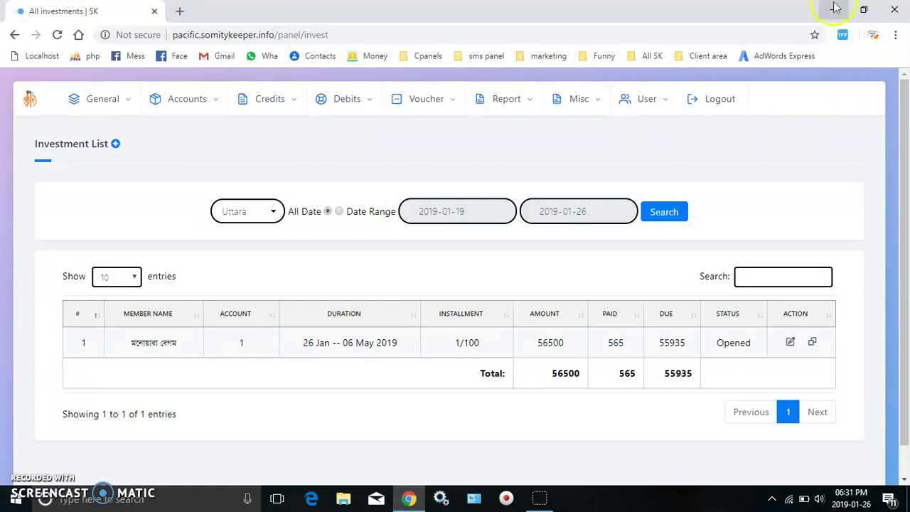
- Resize the browser window to a narrow, full-height phone layout and open installment collection from the dashboard
click(864, 9)
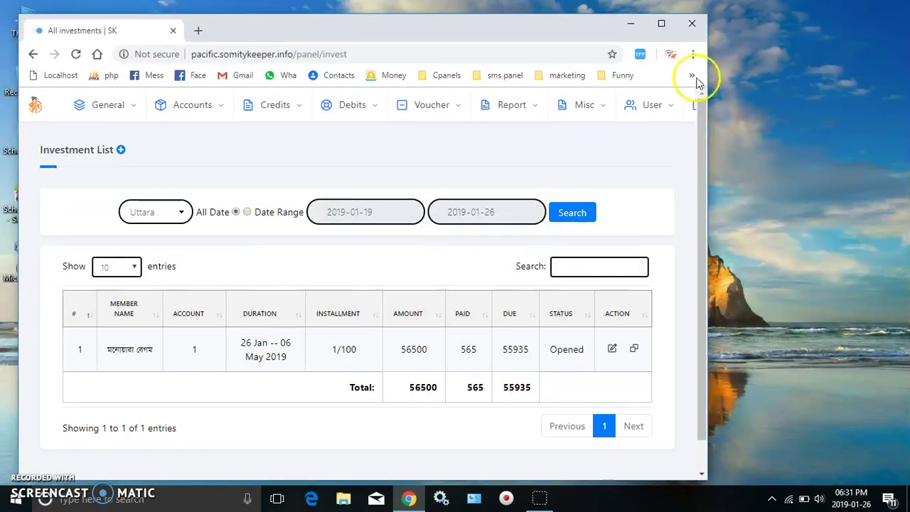
drag(710, 114, 264, 192)
click(42, 108)
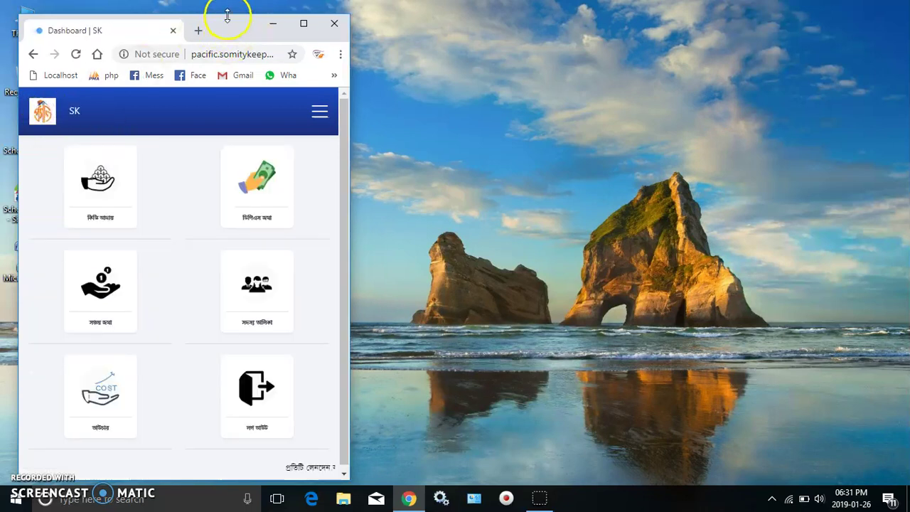
double_click(228, 14)
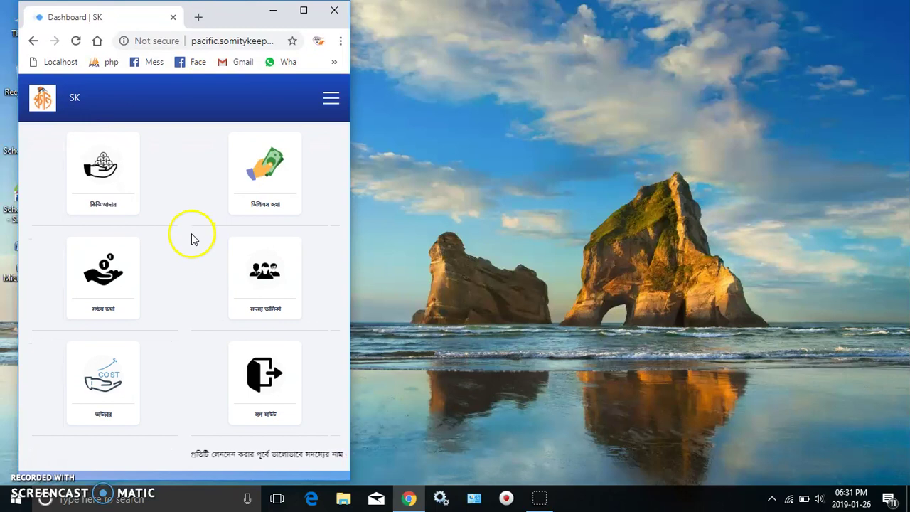
click(92, 170)
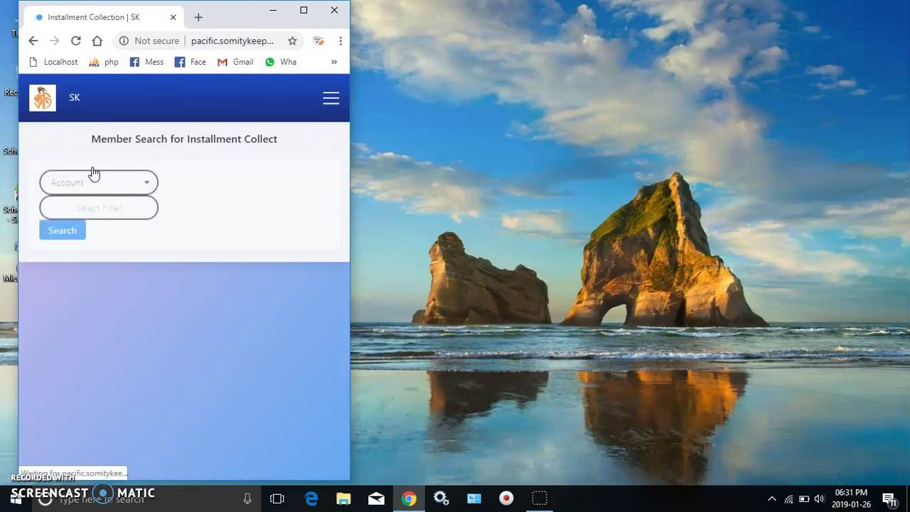